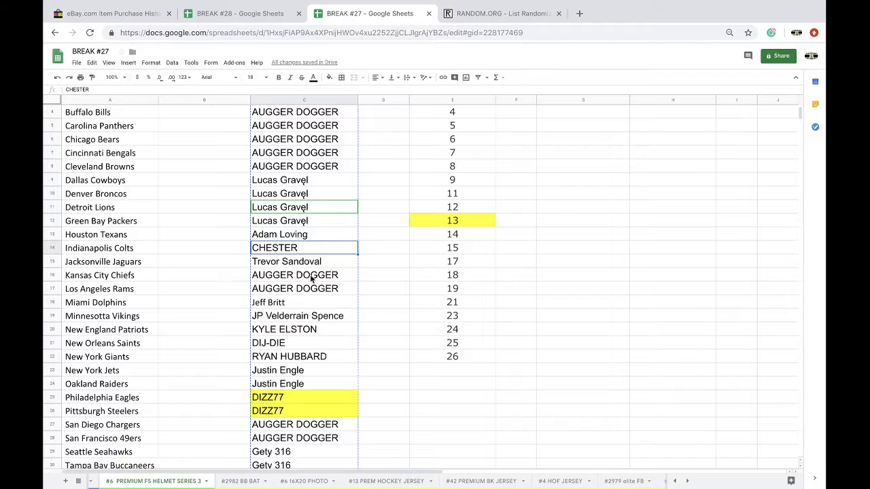
Review the participant names in column C alongside the teams, down to row 32 of the helmet sheet
{"action": "scroll", "coordinate": [311, 286], "scroll_direction": "down", "scroll_amount": 1}
{"action": "scroll", "coordinate": [313, 261], "scroll_direction": "down", "scroll_amount": 1}
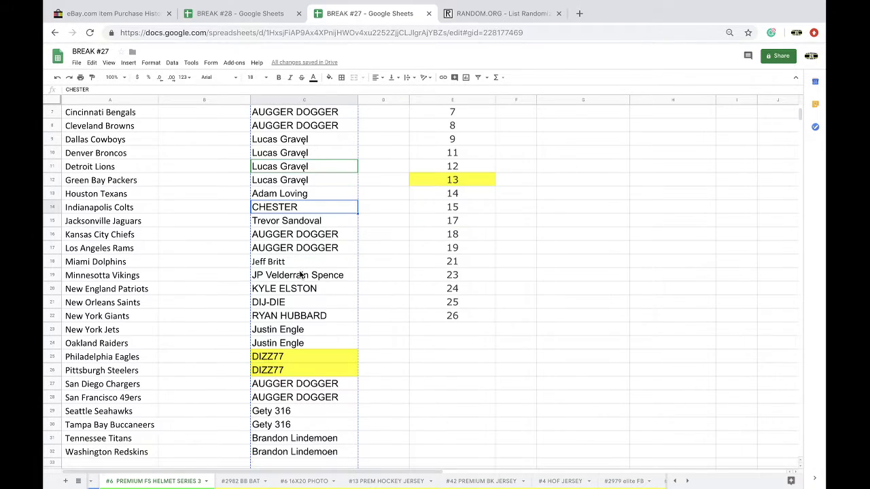
{"action": "scroll", "coordinate": [300, 257], "scroll_direction": "down", "scroll_amount": 1}
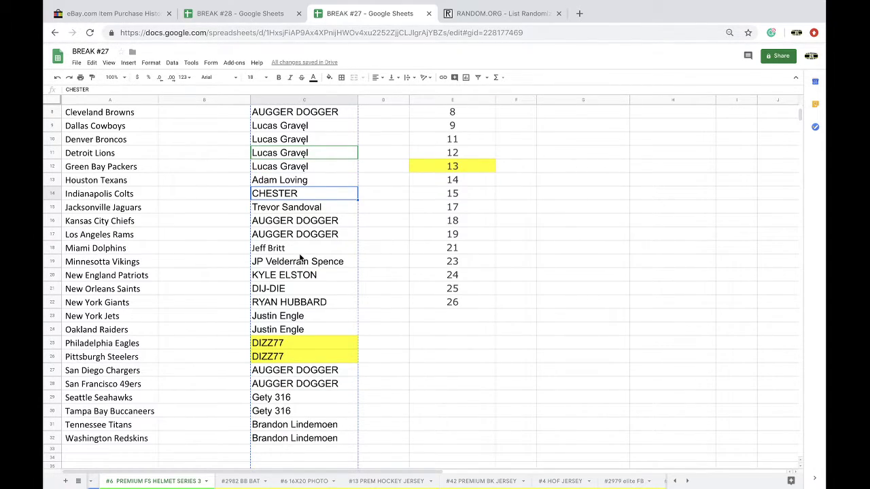
{"action": "scroll", "coordinate": [299, 258], "scroll_direction": "down", "scroll_amount": 1}
{"action": "scroll", "coordinate": [297, 259], "scroll_direction": "down", "scroll_amount": 3}
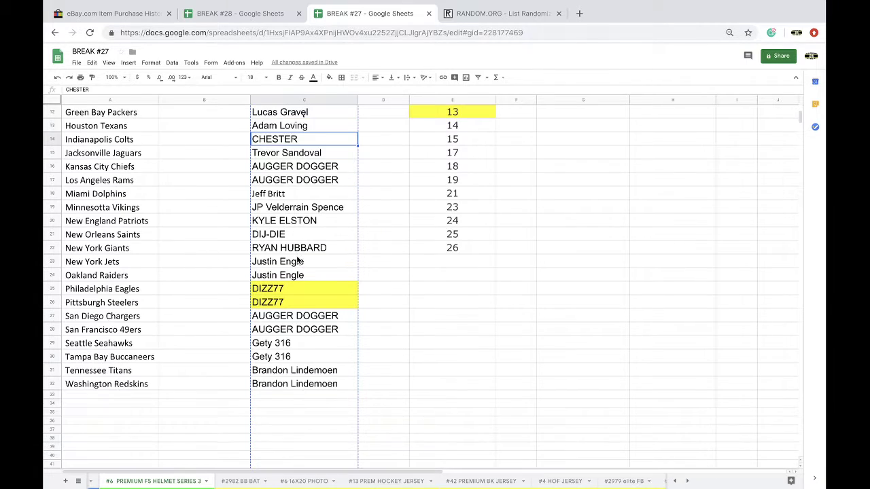
{"action": "scroll", "coordinate": [297, 260], "scroll_direction": "down", "scroll_amount": 1}
{"action": "scroll", "coordinate": [297, 261], "scroll_direction": "down", "scroll_amount": 1}
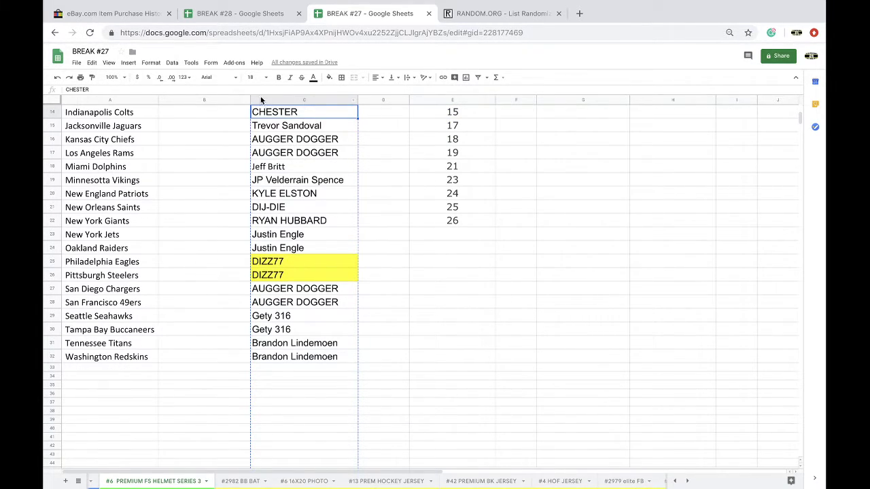
Load a fresh RANDOM.ORG List Randomizer, paste in the copied participant names and randomize the list once
{"action": "left_click", "coordinate": [466, 19]}
{"action": "left_click", "coordinate": [450, 33]}
{"action": "key", "text": "Return"}
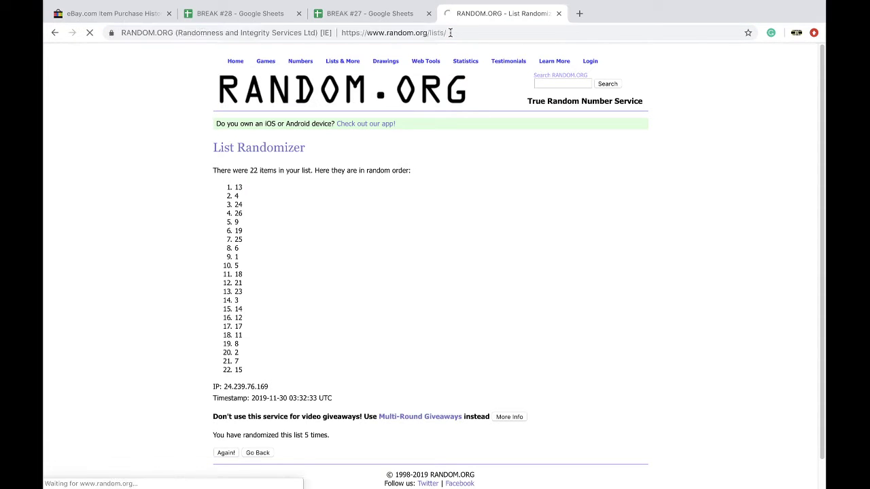
{"action": "left_click", "coordinate": [313, 275]}
{"action": "key", "text": "ctrl+v"}
{"action": "left_click", "coordinate": [237, 387]}
Randomize the same name list again until it has been randomized five times in all
{"action": "scroll", "coordinate": [240, 399], "scroll_direction": "down", "scroll_amount": 3}
{"action": "left_click", "coordinate": [221, 420]}
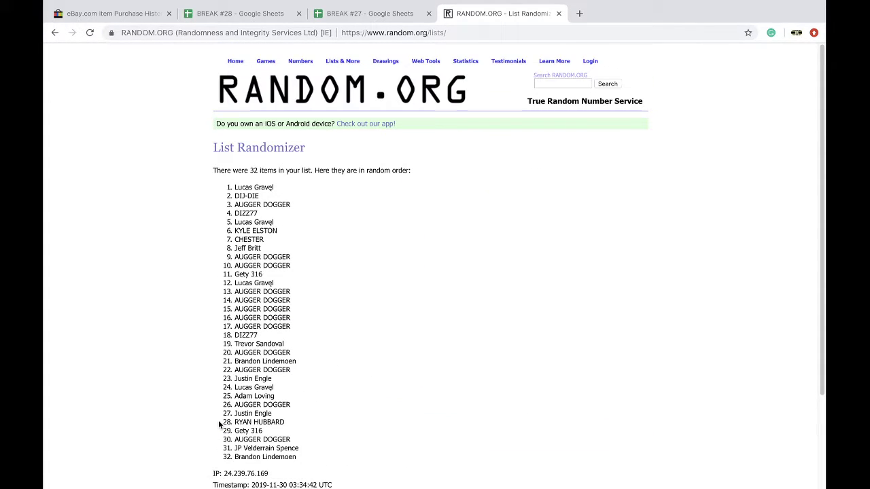
{"action": "scroll", "coordinate": [218, 420], "scroll_direction": "down", "scroll_amount": 3}
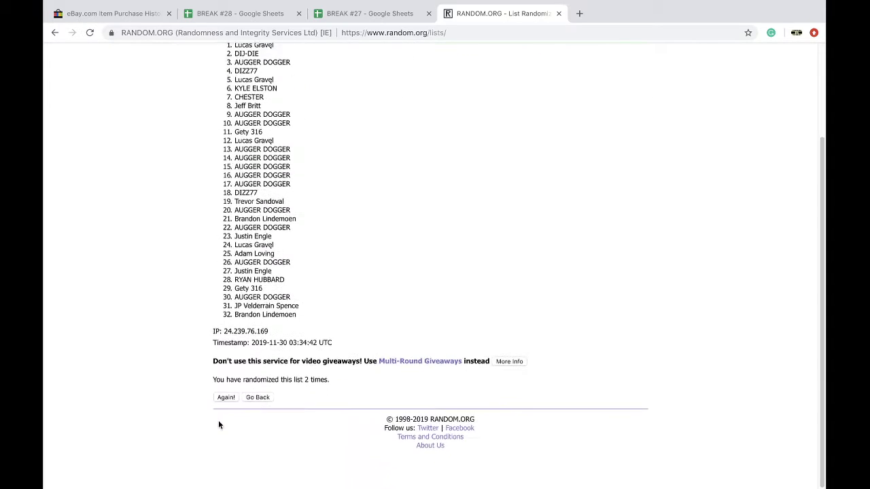
{"action": "scroll", "coordinate": [218, 420], "scroll_direction": "up", "scroll_amount": 1}
{"action": "left_click", "coordinate": [218, 419]}
{"action": "scroll", "coordinate": [240, 382], "scroll_direction": "down", "scroll_amount": 3}
{"action": "left_click", "coordinate": [225, 420]}
{"action": "left_click", "coordinate": [221, 420]}
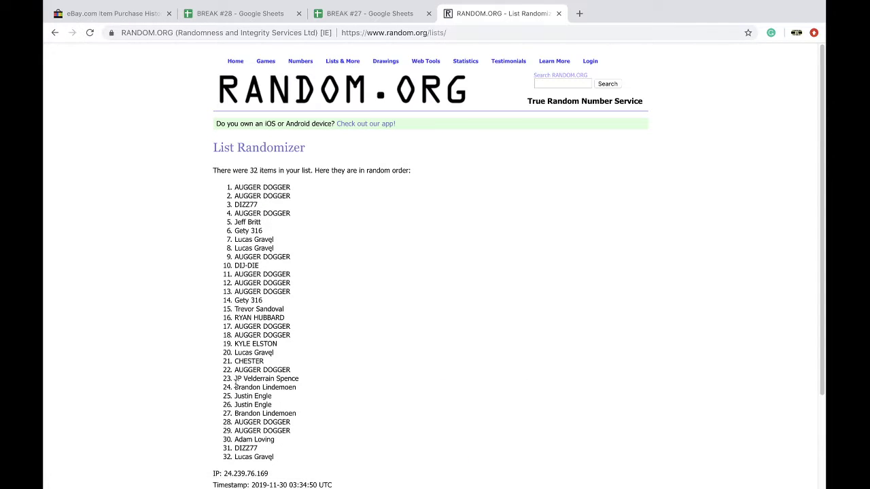
Copy all 32 names from the final randomized list
{"action": "left_click_drag", "start_coordinate": [235, 184], "coordinate": [312, 345]}
{"action": "key", "text": "ctrl+c"}
{"action": "scroll", "coordinate": [302, 220], "scroll_direction": "down", "scroll_amount": 3}
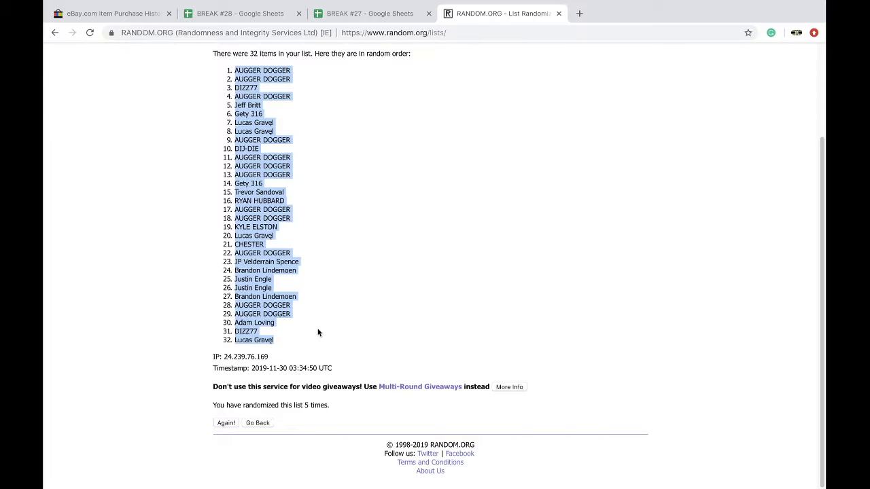
{"action": "scroll", "coordinate": [313, 341], "scroll_direction": "up", "scroll_amount": 5}
{"action": "mouse_move", "coordinate": [274, 29]}
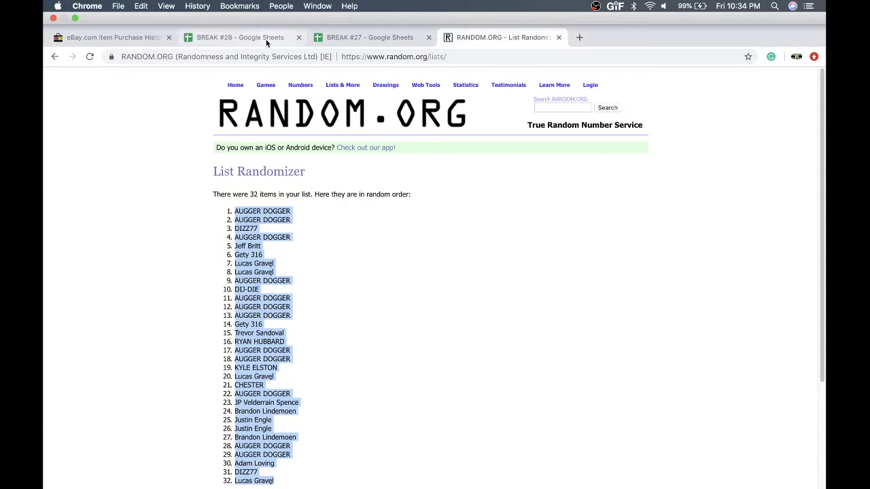
Paste the randomized names into column B of the BREAK #27 helmet sheet, starting at B1, and set their font size to 18
{"action": "left_click", "coordinate": [267, 43]}
{"action": "left_click", "coordinate": [343, 13]}
{"action": "scroll", "coordinate": [227, 115], "scroll_direction": "up", "scroll_amount": 5}
{"action": "left_click", "coordinate": [220, 114]}
{"action": "key", "text": "ctrl+v"}
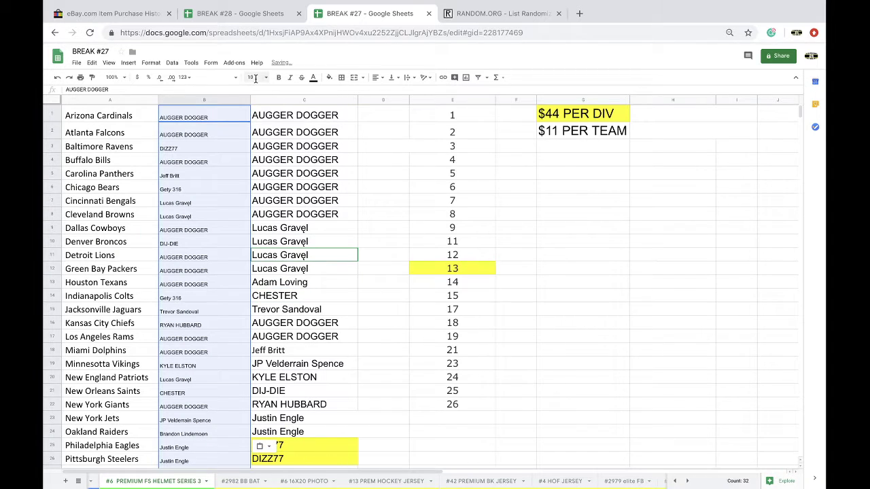
{"action": "left_click", "coordinate": [255, 79]}
{"action": "left_click", "coordinate": [255, 202]}
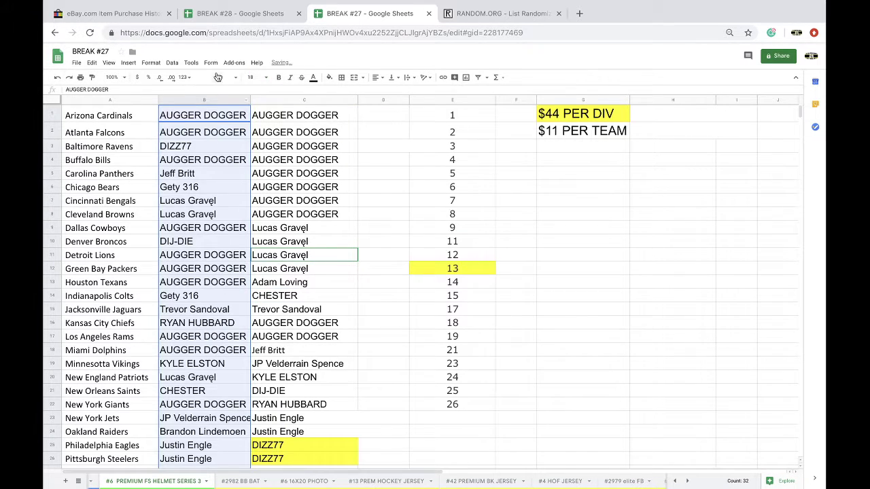
Sort the sheet by column B from A to Z and widen column B so the longest name fits
{"action": "left_click", "coordinate": [172, 62]}
{"action": "left_click", "coordinate": [185, 80]}
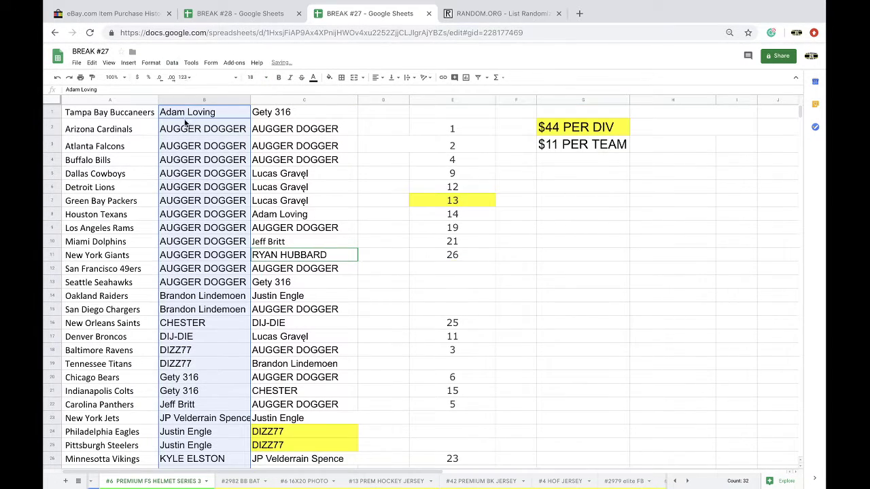
{"action": "left_click", "coordinate": [181, 112]}
{"action": "left_click", "coordinate": [189, 129]}
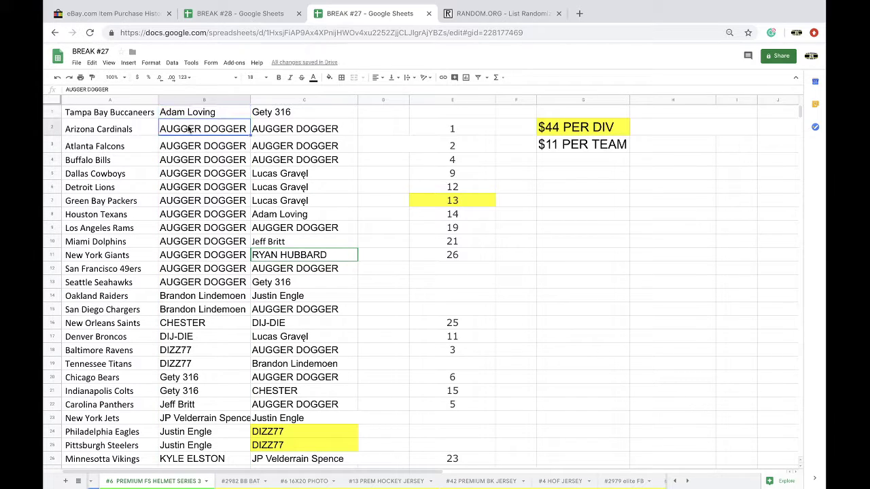
{"action": "left_click_drag", "start_coordinate": [250, 100], "coordinate": [269, 100]}
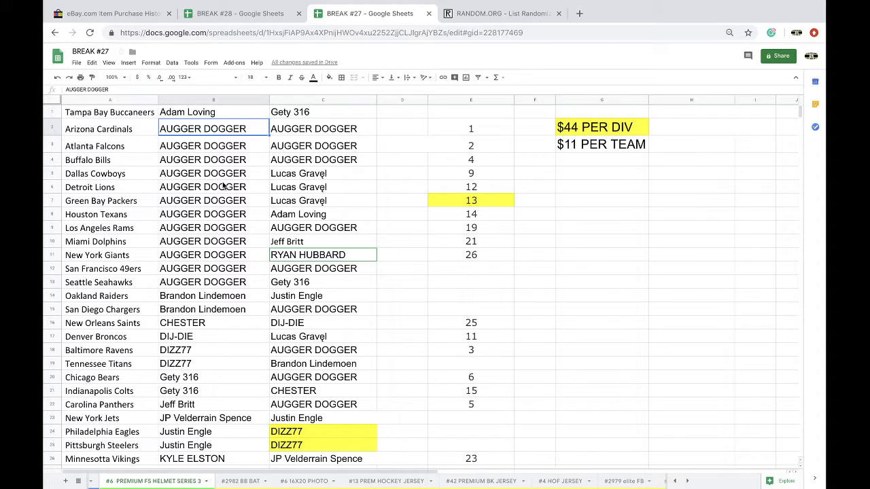
Read through the sorted sheet to check which teams each participant in column B received, down to row 32
{"action": "scroll", "coordinate": [215, 227], "scroll_direction": "down", "scroll_amount": 1}
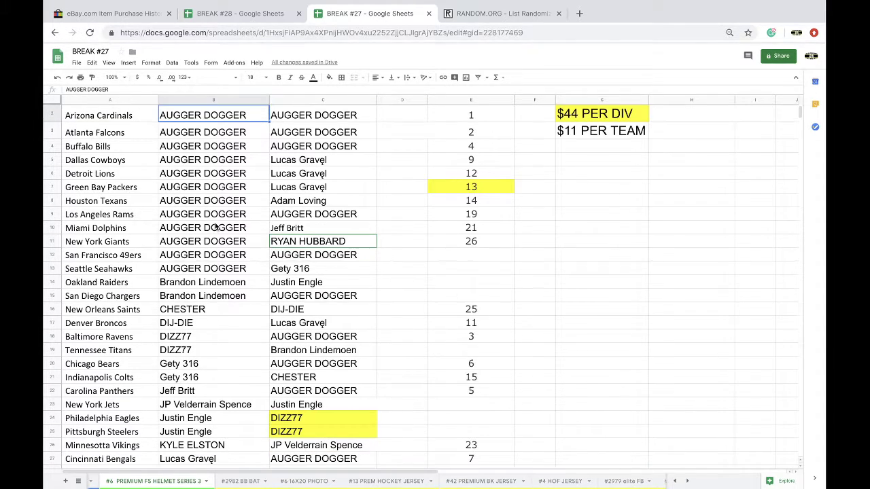
{"action": "scroll", "coordinate": [216, 227], "scroll_direction": "down", "scroll_amount": 1}
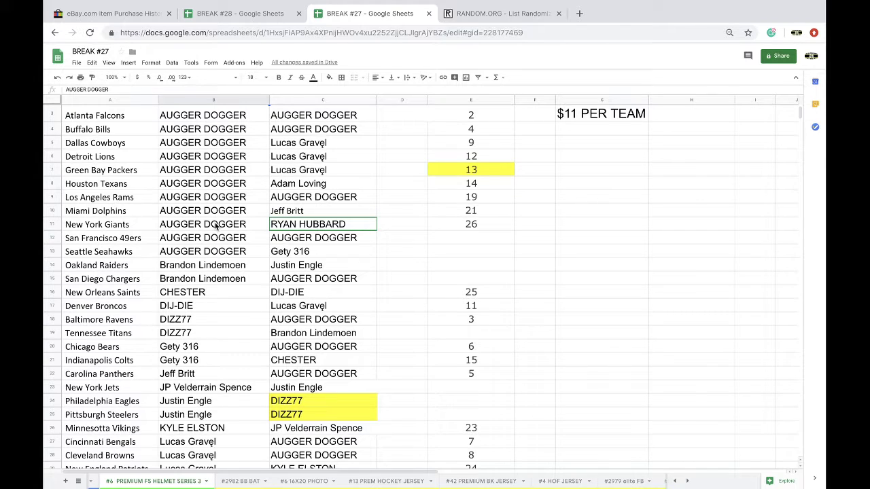
{"action": "scroll", "coordinate": [215, 227], "scroll_direction": "down", "scroll_amount": 4}
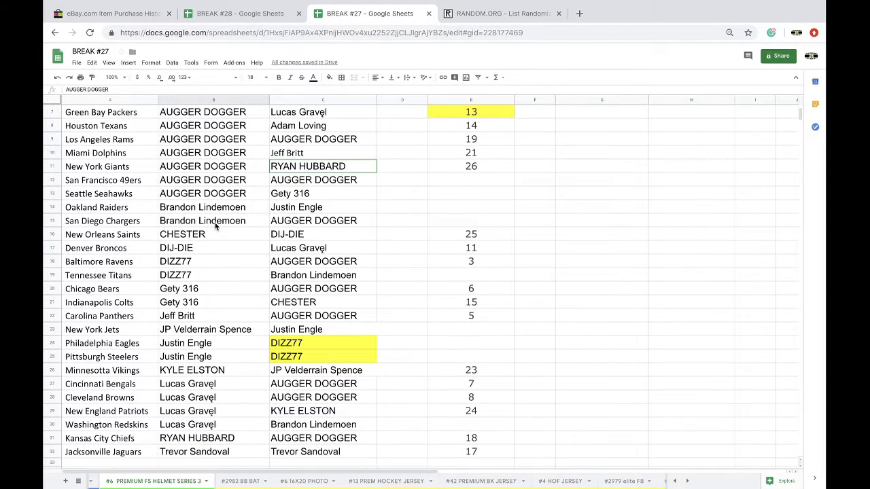
{"action": "scroll", "coordinate": [215, 227], "scroll_direction": "down", "scroll_amount": 1}
{"action": "scroll", "coordinate": [214, 226], "scroll_direction": "down", "scroll_amount": 2}
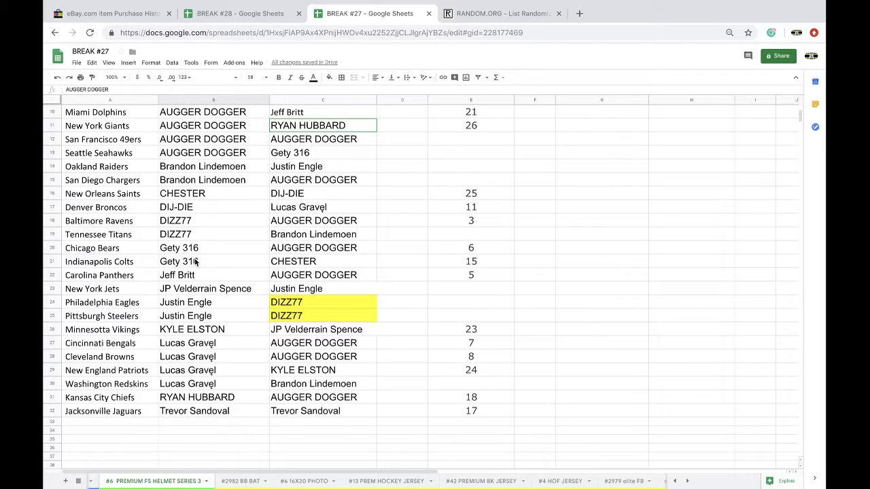
{"action": "scroll", "coordinate": [194, 261], "scroll_direction": "down", "scroll_amount": 1}
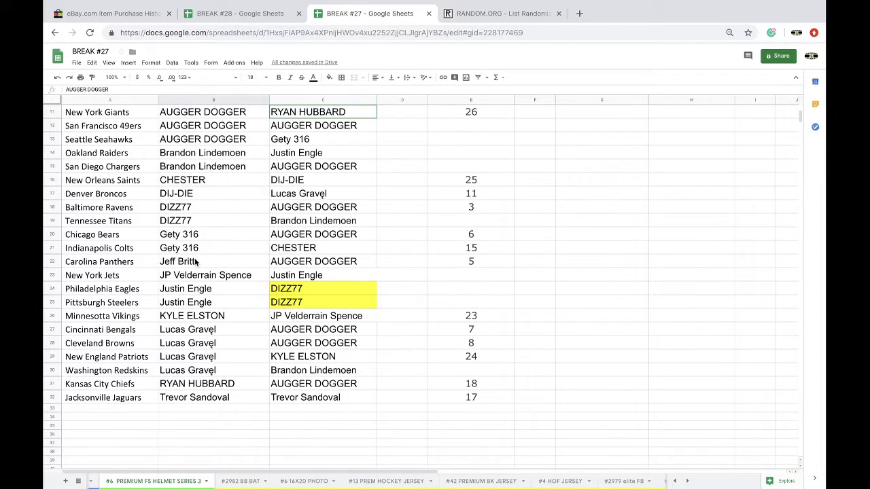
{"action": "scroll", "coordinate": [194, 262], "scroll_direction": "down", "scroll_amount": 1}
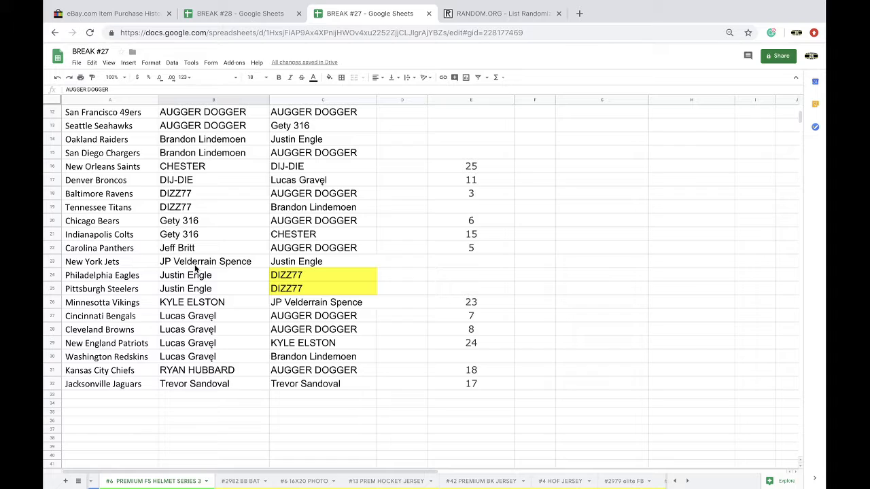
{"action": "scroll", "coordinate": [195, 270], "scroll_direction": "down", "scroll_amount": 2}
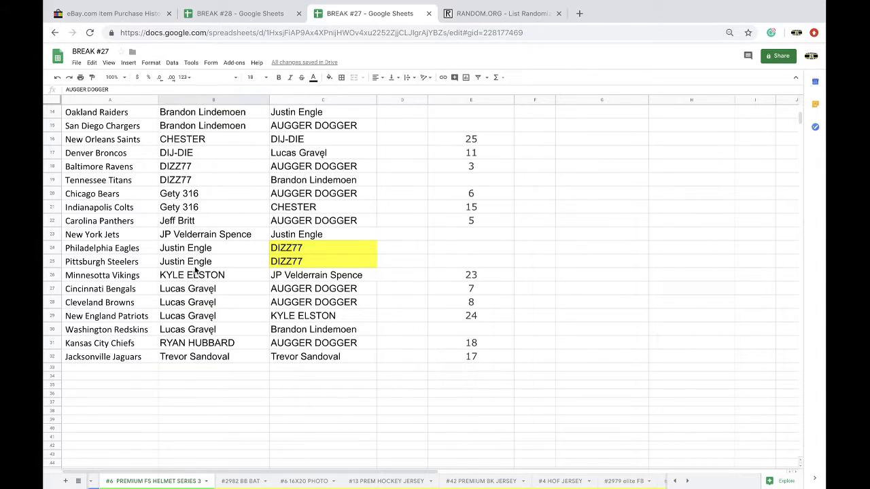
{"action": "scroll", "coordinate": [180, 355], "scroll_direction": "up", "scroll_amount": 1}
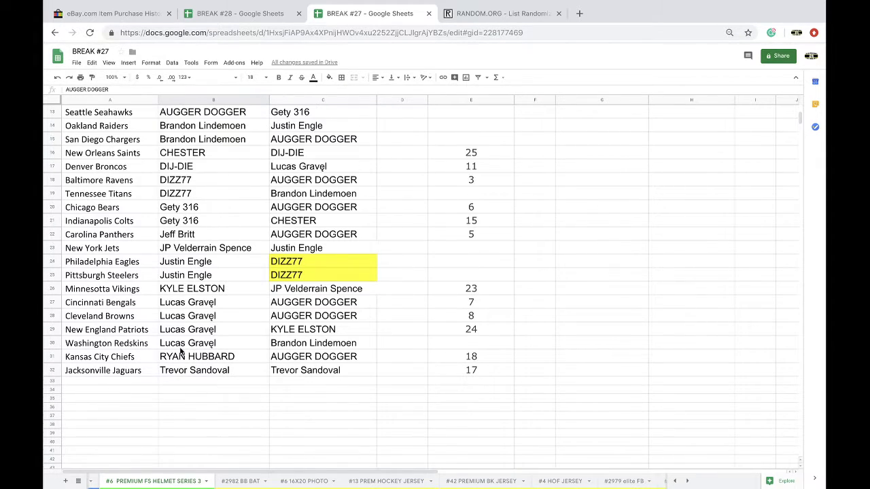
{"action": "scroll", "coordinate": [179, 364], "scroll_direction": "up", "scroll_amount": 2}
{"action": "scroll", "coordinate": [176, 372], "scroll_direction": "up", "scroll_amount": 5}
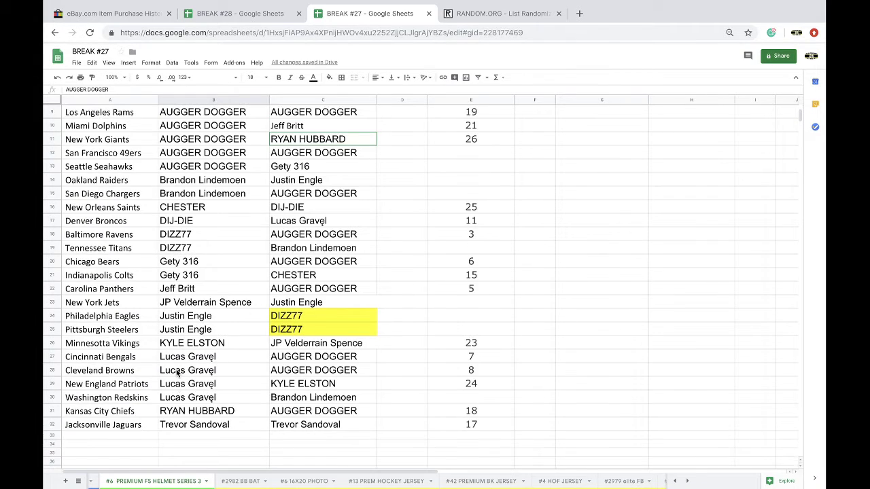
{"action": "scroll", "coordinate": [177, 372], "scroll_direction": "up", "scroll_amount": 5}
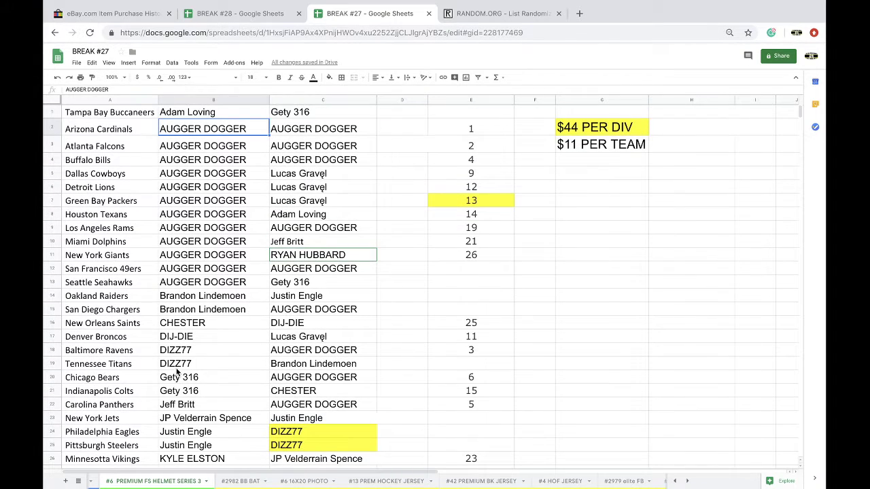
Copy the 32 team names in A1:A32 of the #142 BONUS FOOTBALL sheet
{"action": "scroll", "coordinate": [189, 481], "scroll_direction": "up", "scroll_amount": 2}
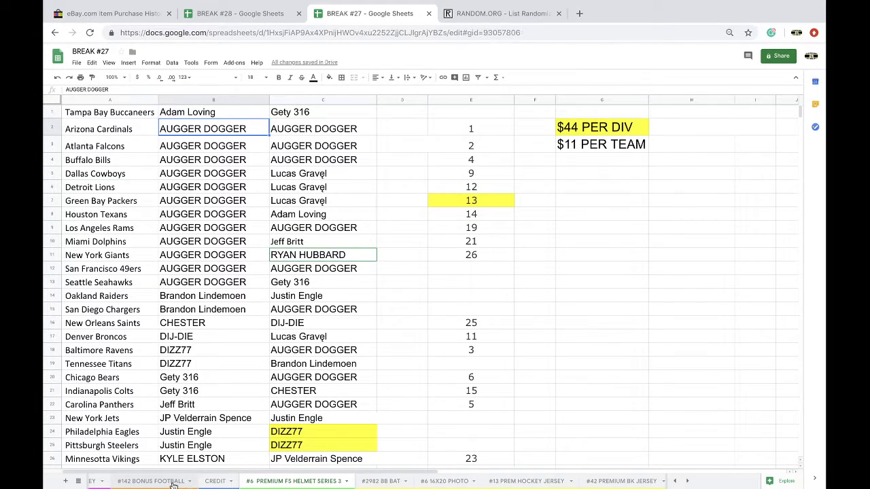
{"action": "left_click", "coordinate": [171, 481]}
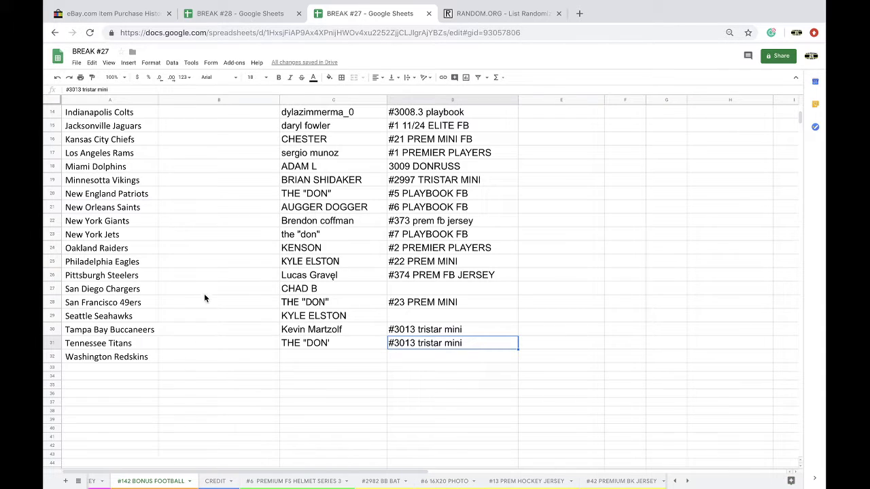
{"action": "left_click_drag", "start_coordinate": [139, 358], "coordinate": [117, 76]}
{"action": "key", "text": "ctrl+c"}
In the BREAK #28 spreadsheet, duplicate the #3 PREMIER FB sheet and place the copy directly before the original
{"action": "left_click", "coordinate": [212, 17]}
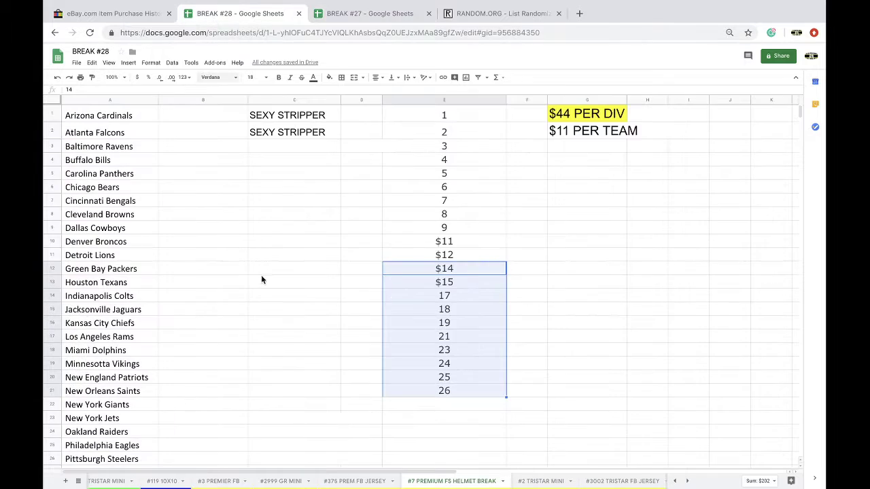
{"action": "left_click", "coordinate": [216, 482]}
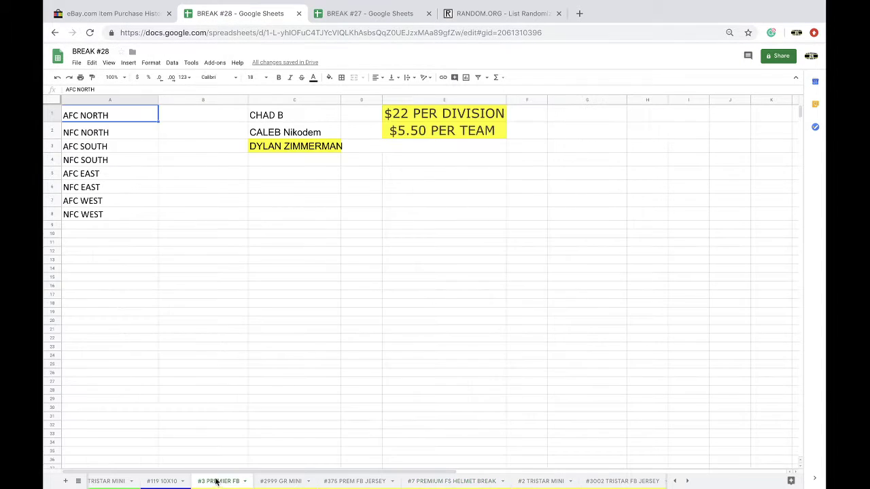
{"action": "right_click", "coordinate": [217, 483]}
{"action": "left_click", "coordinate": [216, 352]}
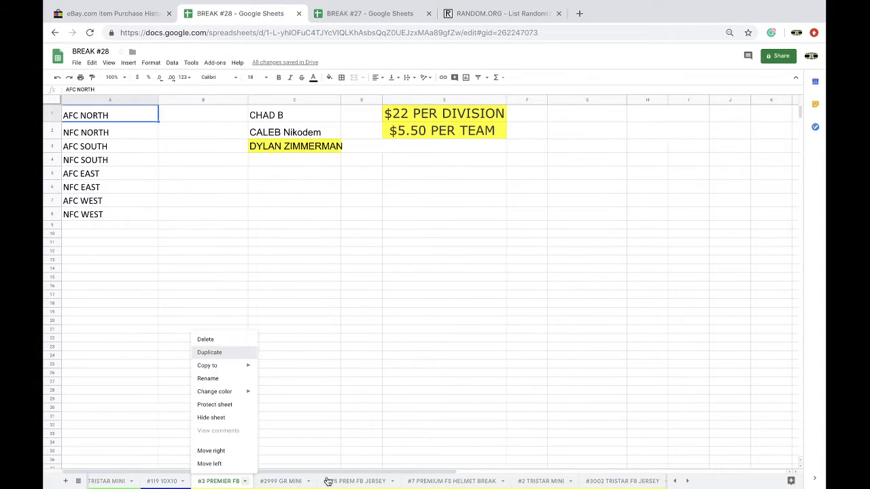
{"action": "left_click_drag", "start_coordinate": [324, 481], "coordinate": [224, 482]}
Rename the duplicated sheet "#143 BONUS BREAK FOOTBALL", checking BREAK #27 for the previous bonus sheet's number
{"action": "double_click", "coordinate": [224, 482]}
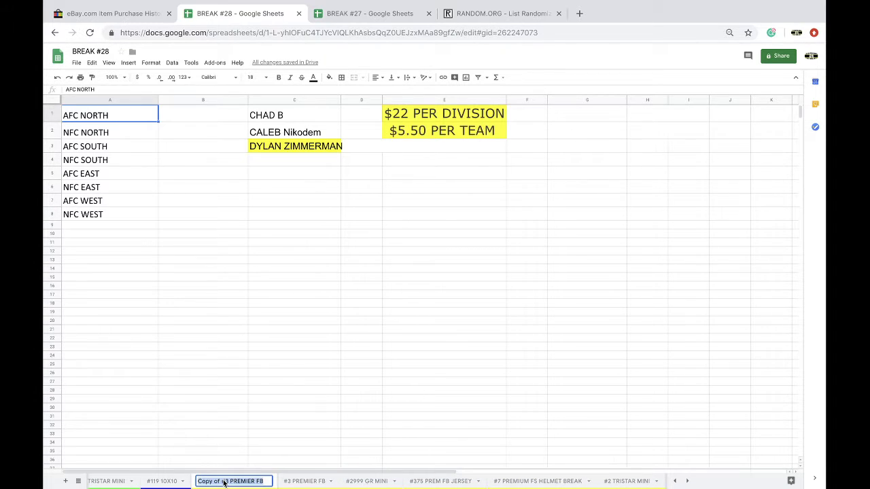
{"action": "left_click", "coordinate": [329, 19]}
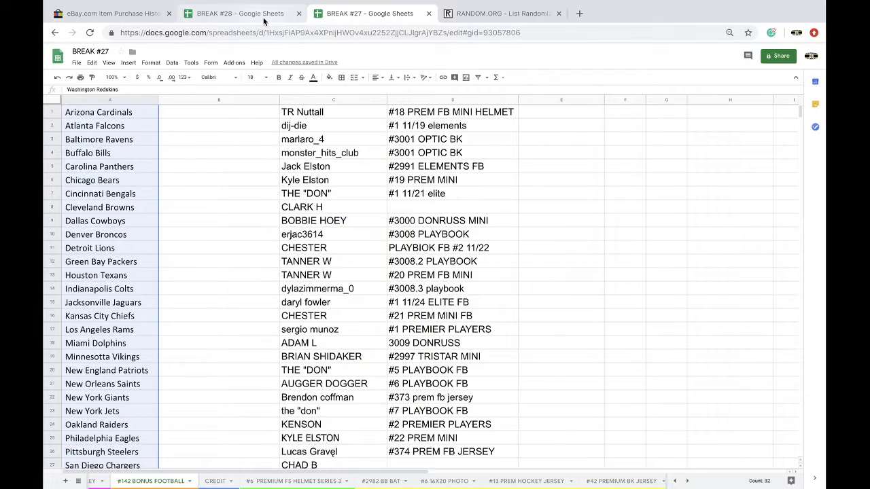
{"action": "left_click", "coordinate": [263, 21]}
{"action": "type", "text": "#143 BONUS BREAK FOOTBALL"}
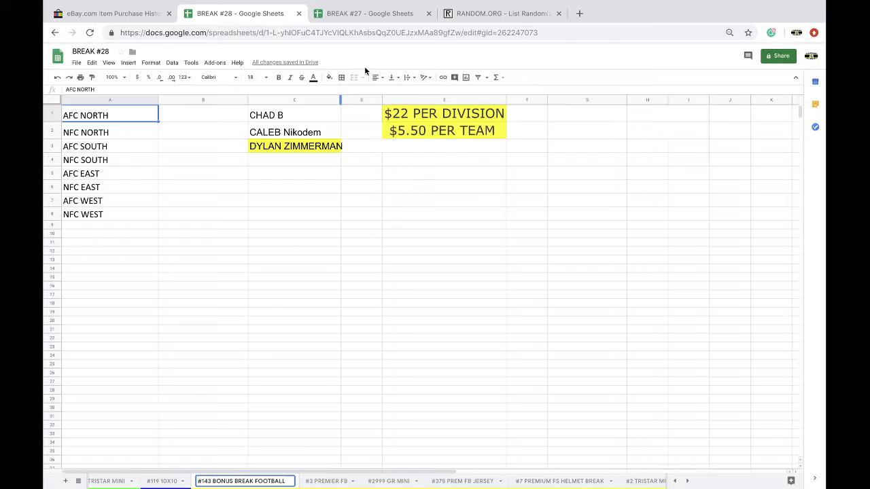
{"action": "left_click", "coordinate": [320, 13]}
{"action": "left_click", "coordinate": [238, 13]}
{"action": "left_click", "coordinate": [308, 417]}
Change the sheet color of #143 BONUS BREAK FOOTBALL to orange
{"action": "right_click", "coordinate": [238, 481]}
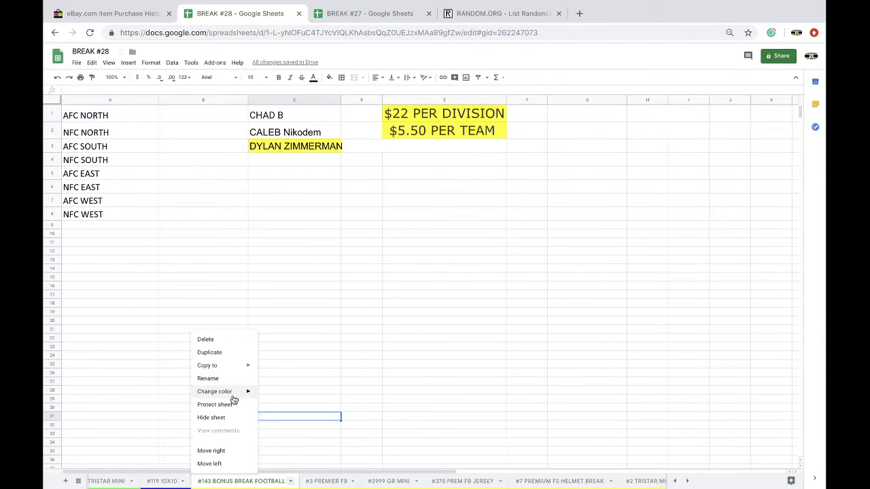
{"action": "mouse_move", "coordinate": [227, 392]}
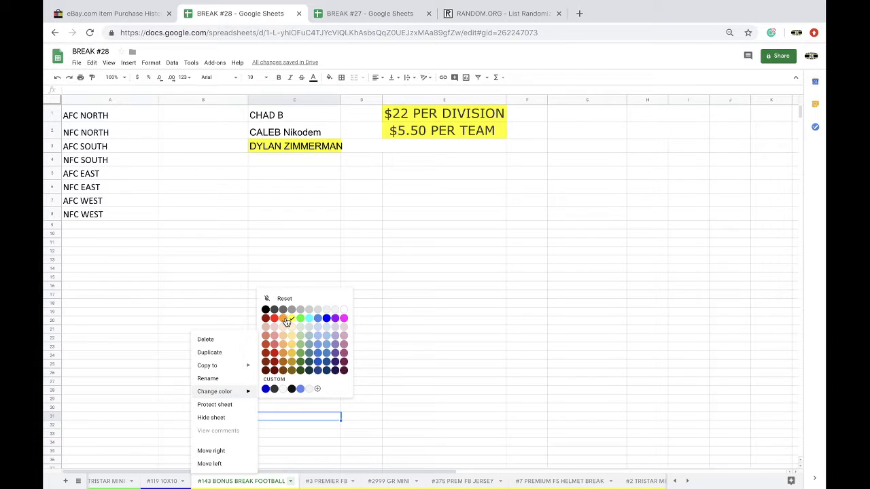
{"action": "left_click", "coordinate": [286, 320]}
Paste the copied team names into column A, and clear the contents and fill color of columns C to E
{"action": "left_click", "coordinate": [115, 99]}
{"action": "key", "text": "ctrl+v"}
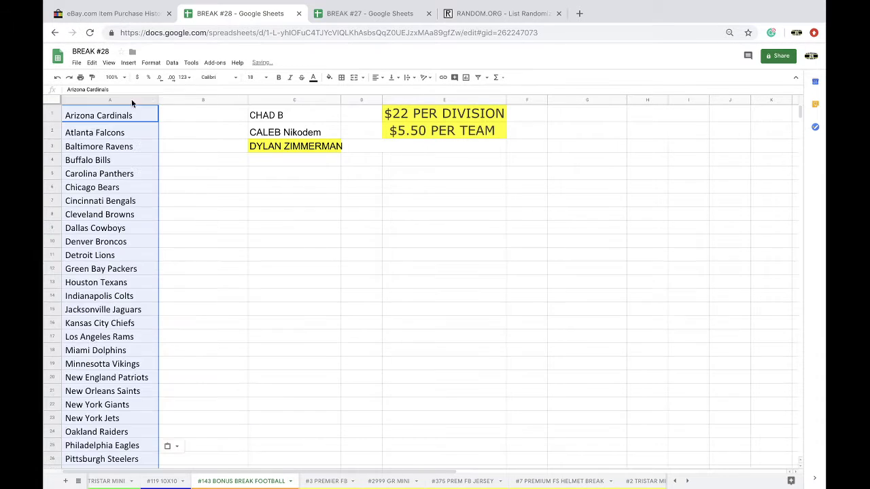
{"action": "left_click_drag", "start_coordinate": [302, 98], "coordinate": [401, 101]}
{"action": "key", "text": "Delete"}
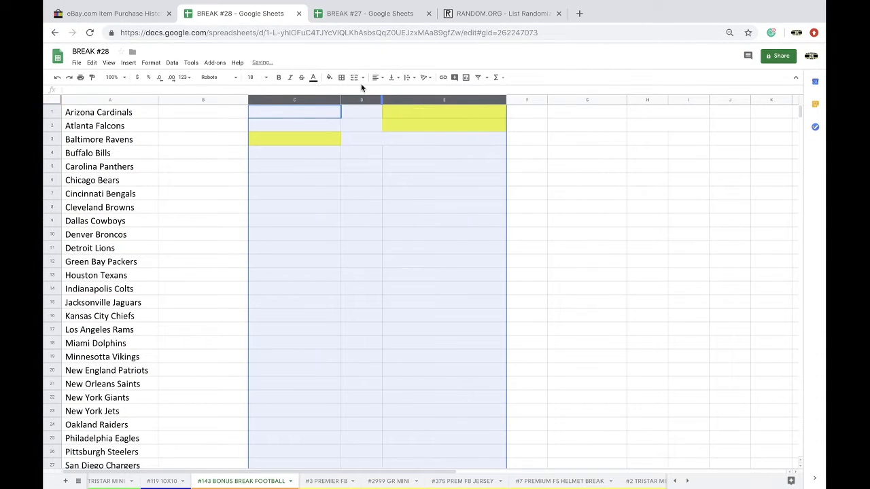
{"action": "left_click", "coordinate": [328, 76]}
{"action": "left_click", "coordinate": [348, 90]}
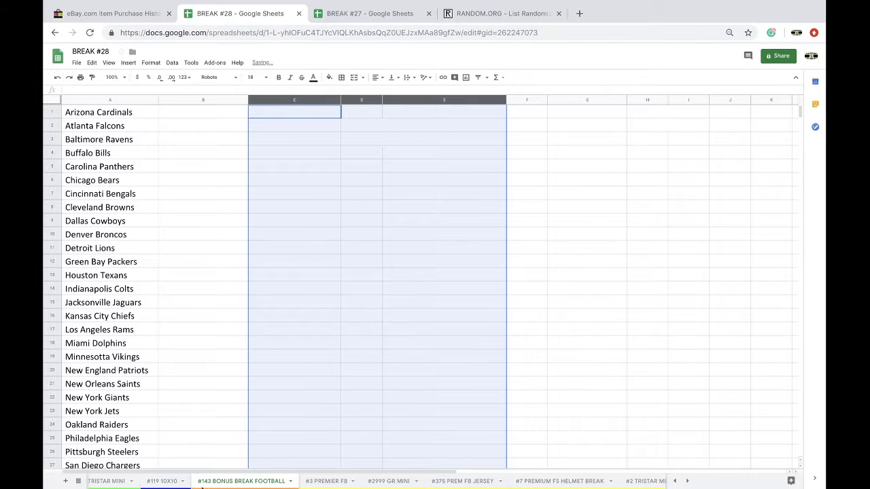
{"action": "left_click_drag", "start_coordinate": [166, 481], "coordinate": [234, 479]}
Return to the #6 PREMIUM FS HELMET SERIES 3 sheet in BREAK #27 and sort it by column A from A to Z
{"action": "left_click", "coordinate": [355, 13]}
{"action": "left_click", "coordinate": [282, 483]}
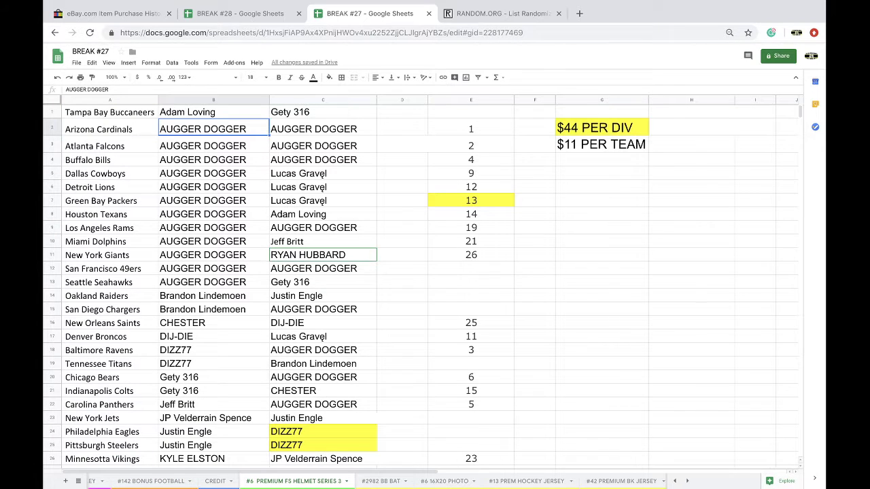
{"action": "left_click", "coordinate": [112, 100]}
{"action": "left_click", "coordinate": [172, 62]}
{"action": "left_click", "coordinate": [217, 77]}
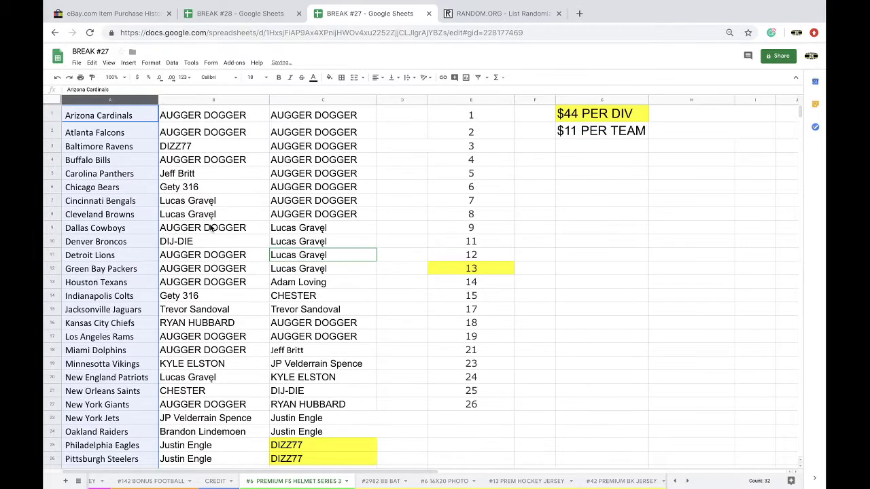